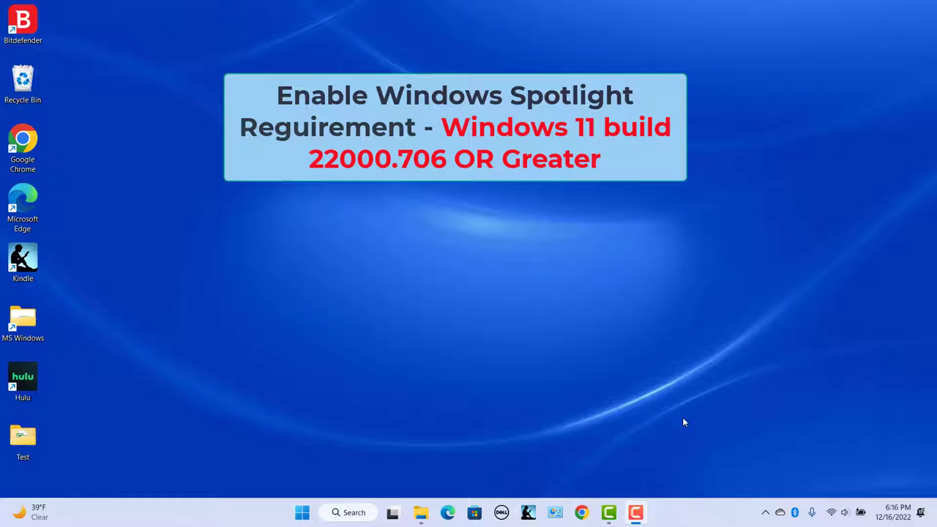
Step: Confirm OS build 22621.963 on the About page, then check Windows Update shows up to date
{"action": "left_click", "coordinate": [301, 513]}
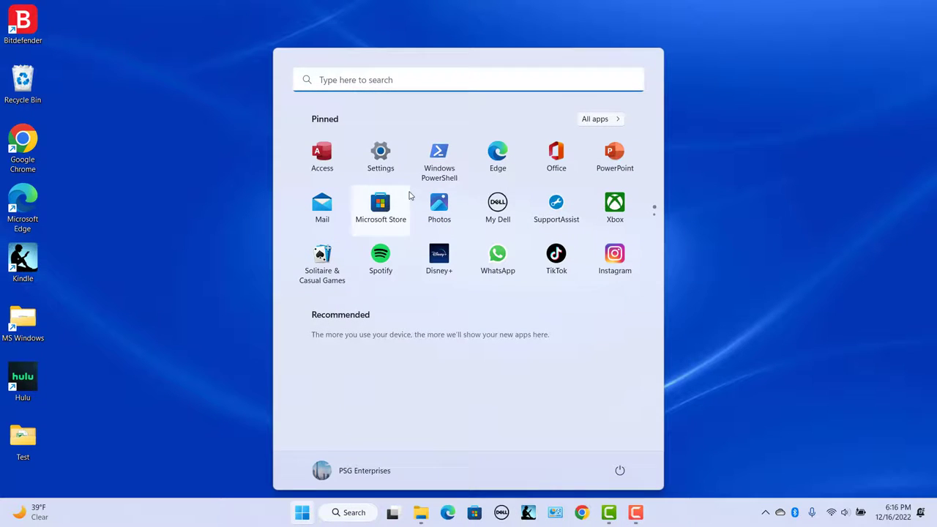
{"action": "left_click", "coordinate": [391, 152]}
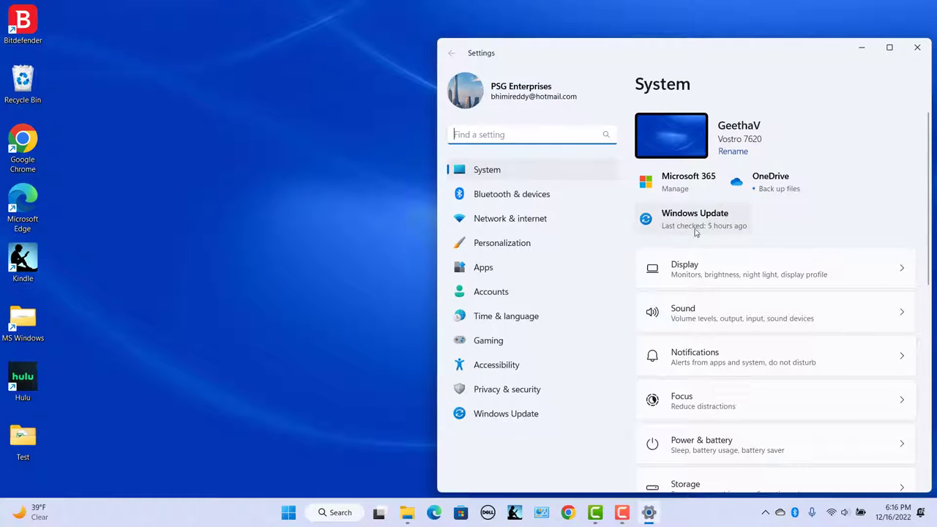
{"action": "left_click", "coordinate": [495, 173]}
{"action": "scroll", "coordinate": [780, 393], "scroll_direction": "down", "scroll_amount": 2}
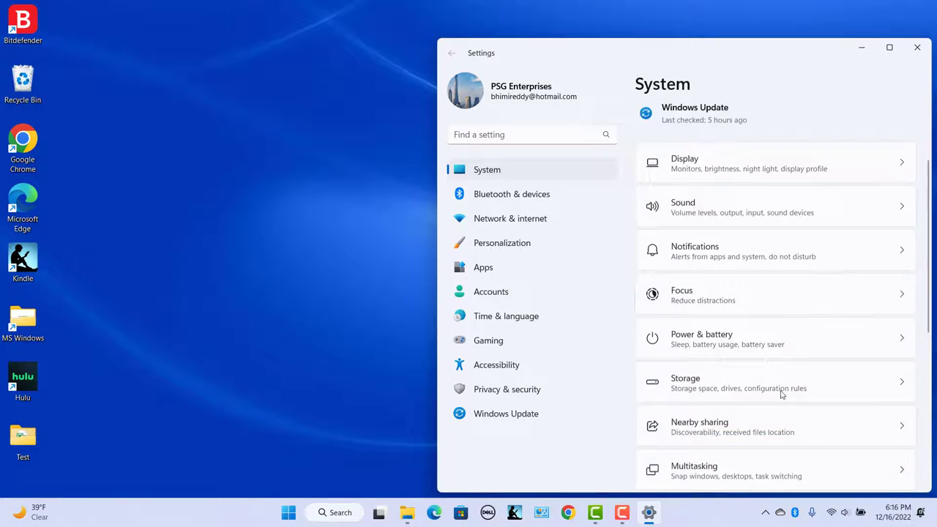
{"action": "scroll", "coordinate": [780, 392], "scroll_direction": "down", "scroll_amount": 6}
{"action": "left_click", "coordinate": [761, 452]}
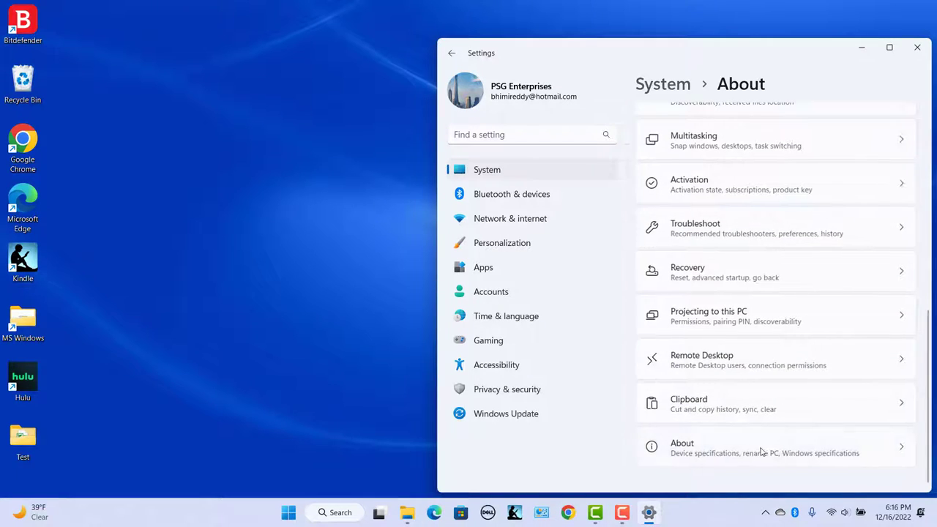
{"action": "scroll", "coordinate": [809, 373], "scroll_direction": "down", "scroll_amount": 6}
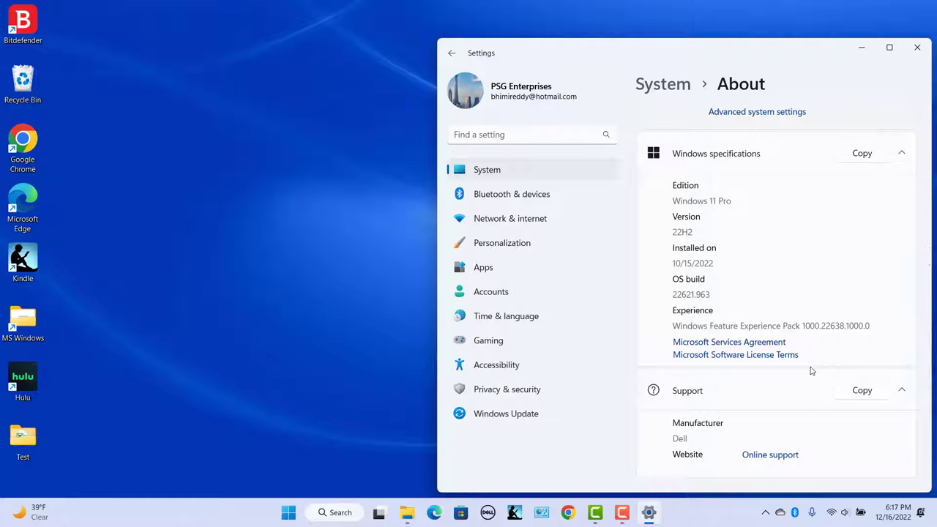
{"action": "scroll", "coordinate": [810, 371], "scroll_direction": "down", "scroll_amount": 2}
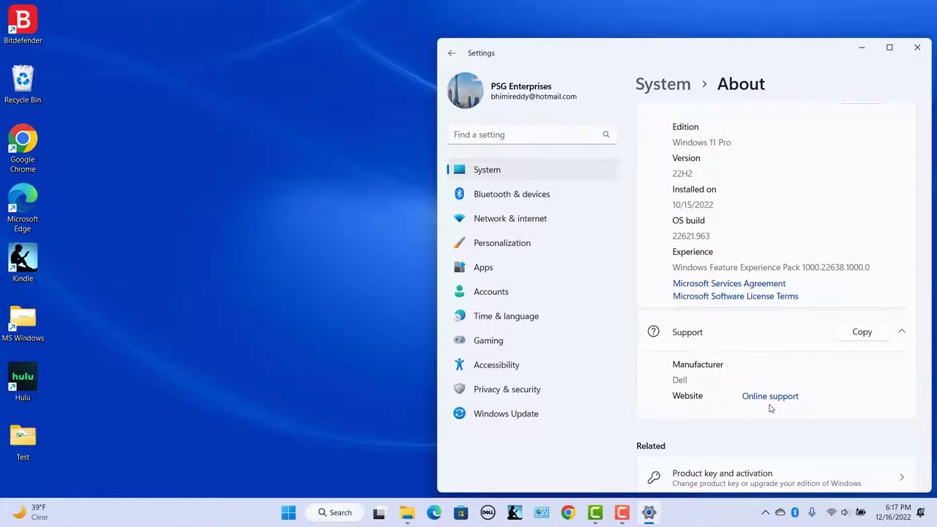
{"action": "left_click", "coordinate": [524, 415]}
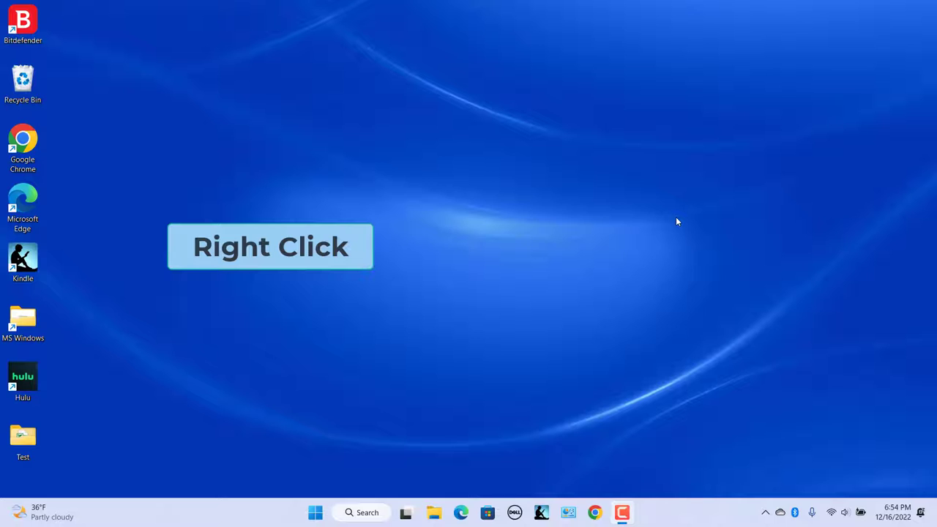
Step: Change Personalization > Background to Windows spotlight, replacing the blue wallpaper with a mountain-lake photo
{"action": "right_click", "coordinate": [676, 218]}
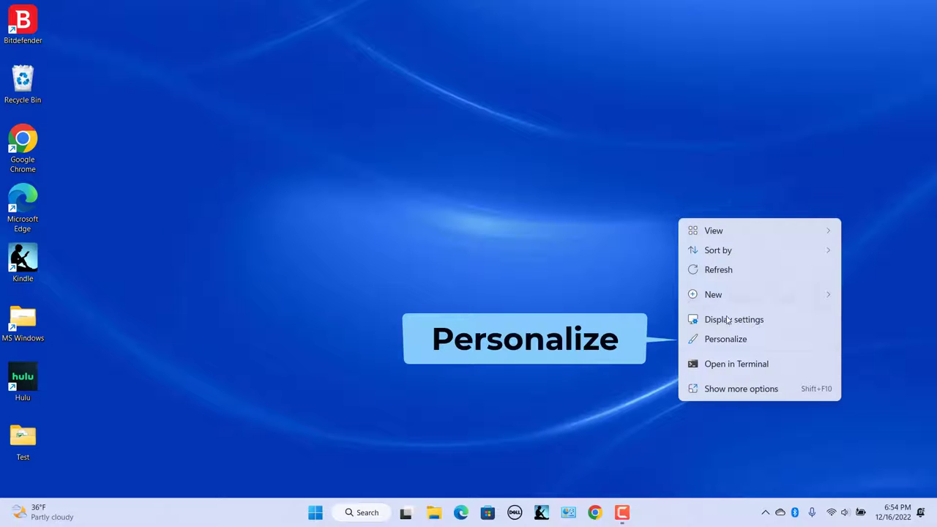
{"action": "left_click", "coordinate": [735, 341]}
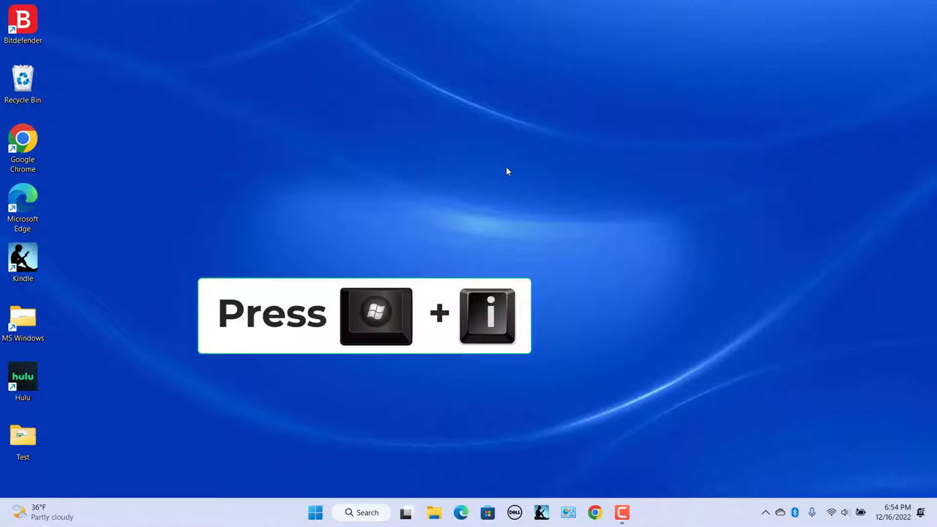
{"action": "key", "text": "super+i"}
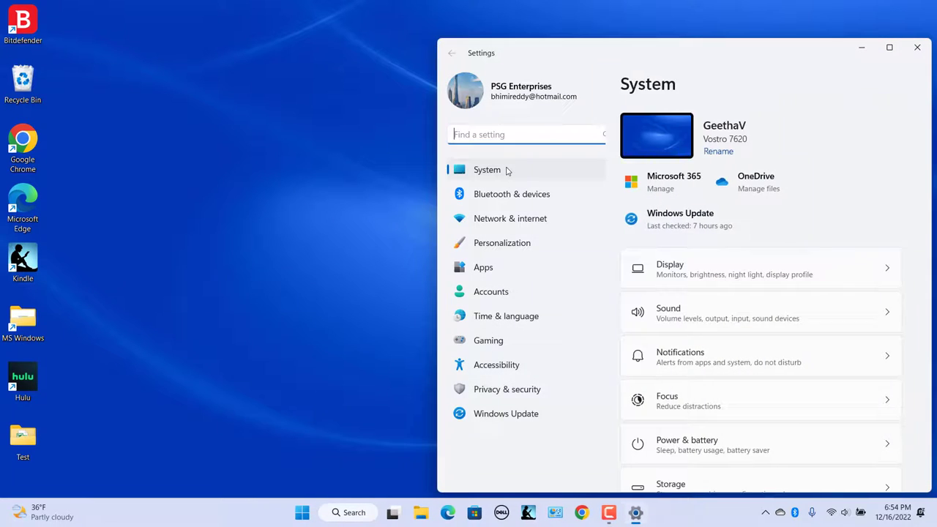
{"action": "left_click", "coordinate": [519, 247]}
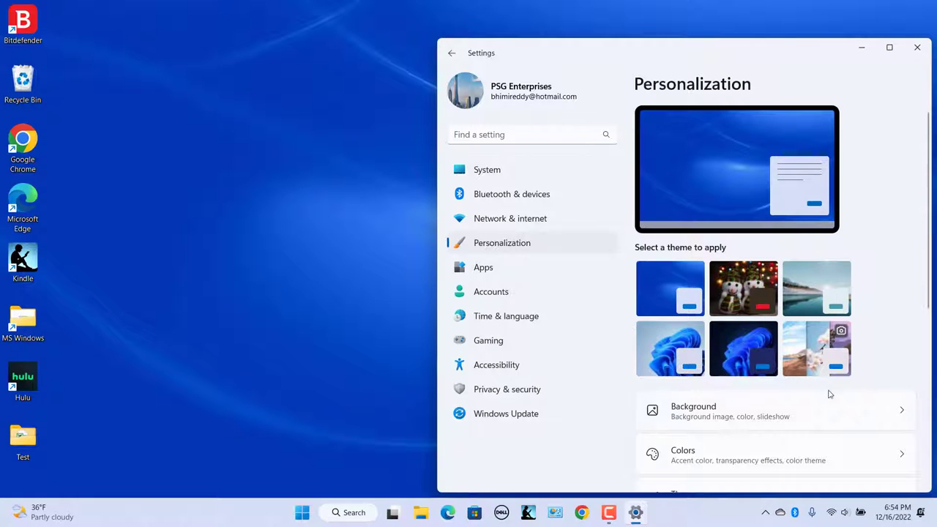
{"action": "left_click", "coordinate": [841, 408]}
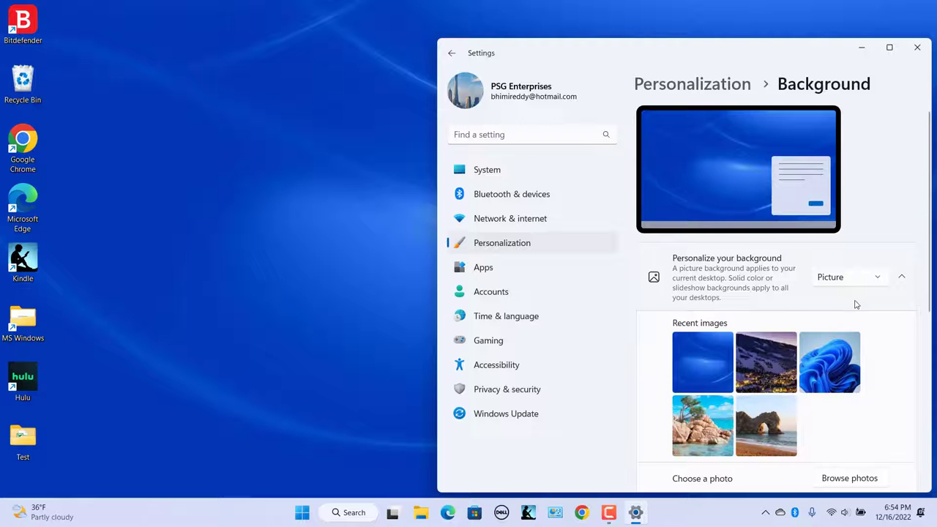
{"action": "left_click", "coordinate": [863, 278]}
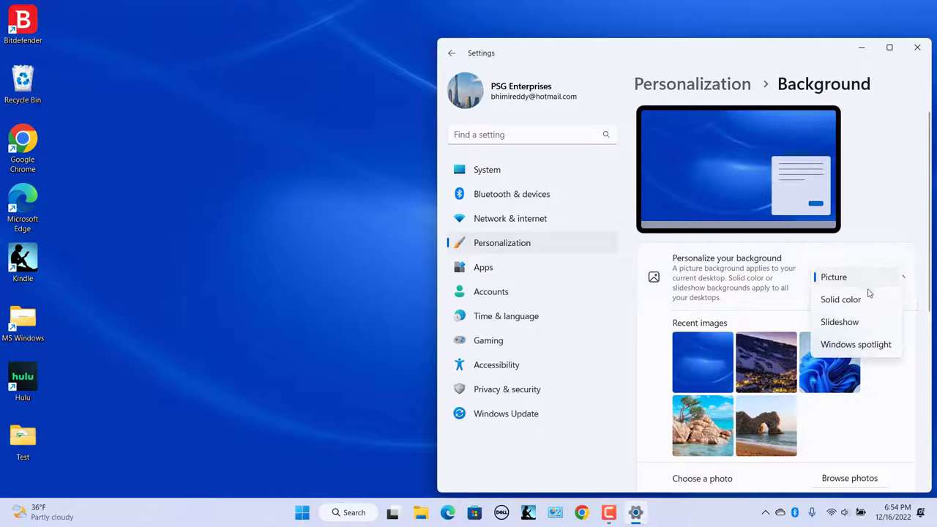
{"action": "left_click", "coordinate": [871, 344]}
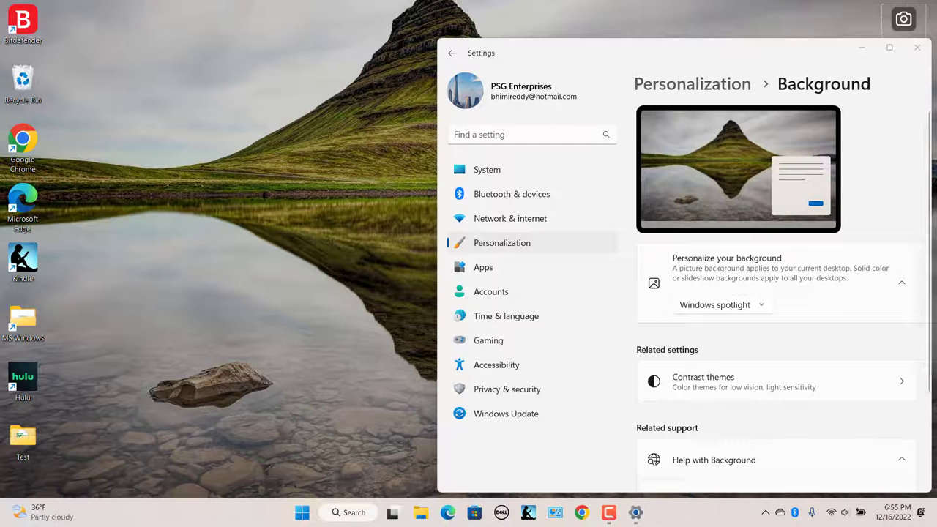
Step: Close Settings, move the Learn about this picture icon down-left, and view its options
{"action": "left_click", "coordinate": [919, 49]}
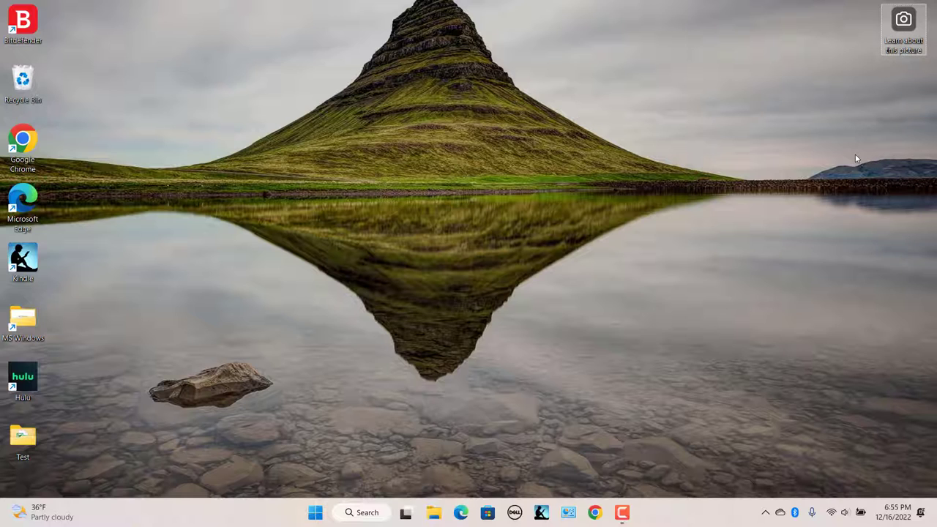
{"action": "left_click_drag", "start_coordinate": [903, 19], "coordinate": [831, 73]}
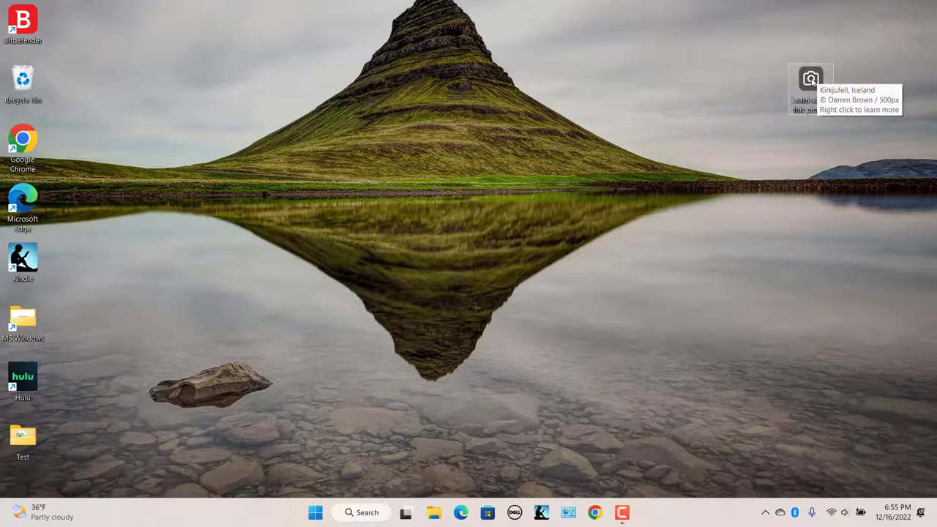
{"action": "right_click", "coordinate": [811, 79]}
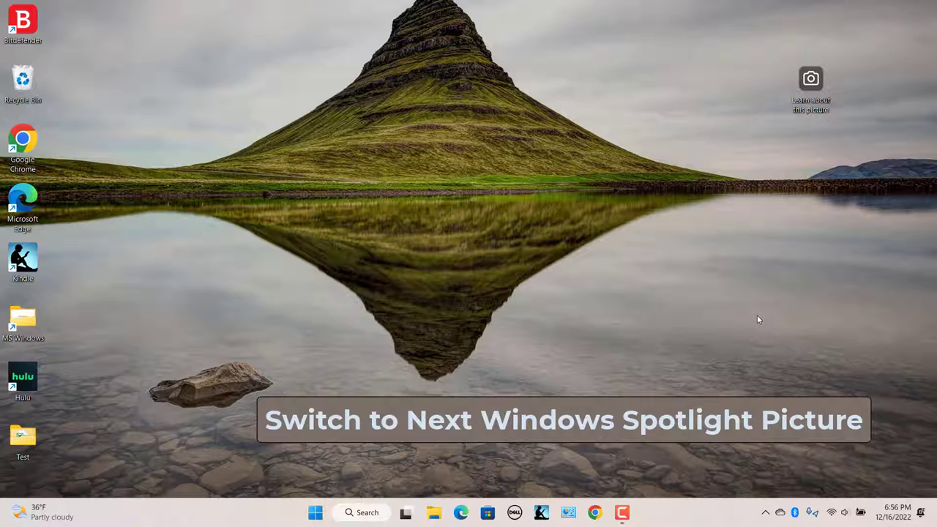
Step: Switch the Spotlight wallpaper to the next picture, a pine-lined lake with rocky peaks
{"action": "right_click", "coordinate": [805, 79]}
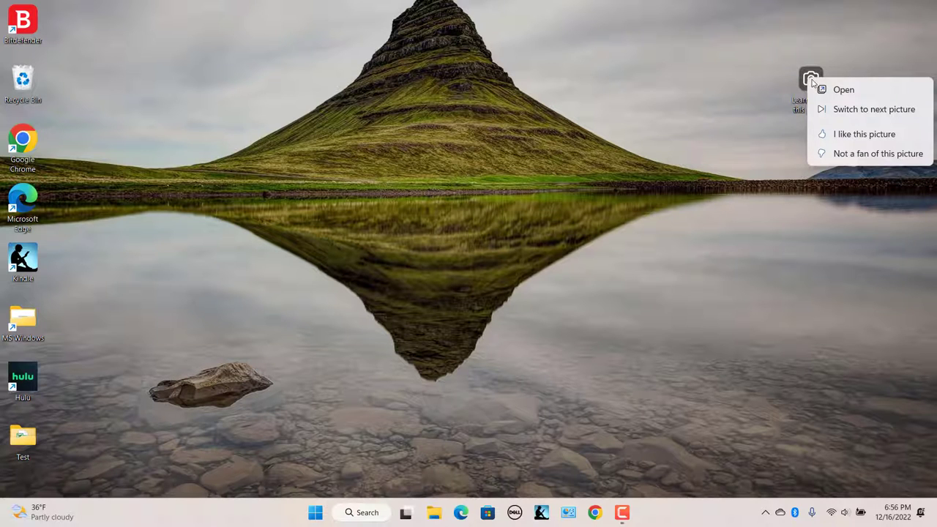
{"action": "left_click", "coordinate": [835, 111]}
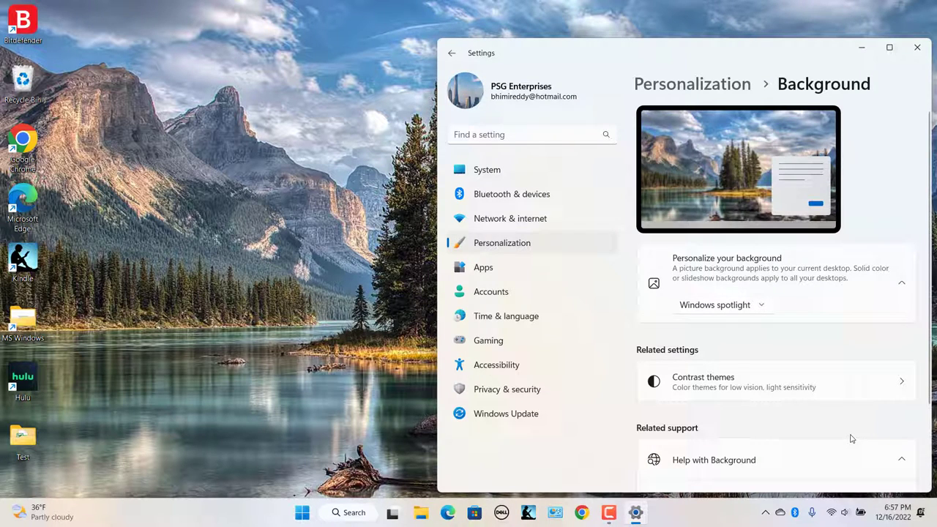
Step: Set the background back to the blue Picture, verify the lock screen uses Windows spotlight, and close Settings
{"action": "left_click", "coordinate": [764, 305]}
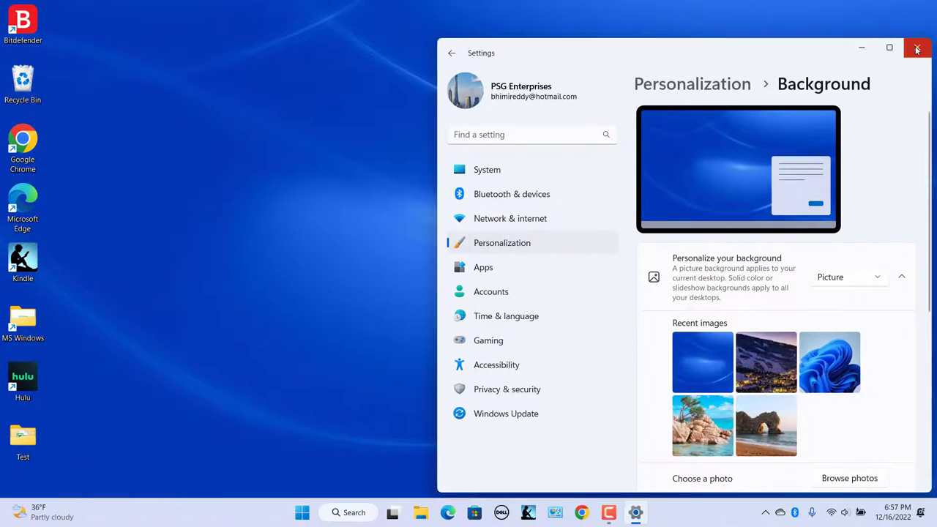
{"action": "left_click", "coordinate": [916, 48]}
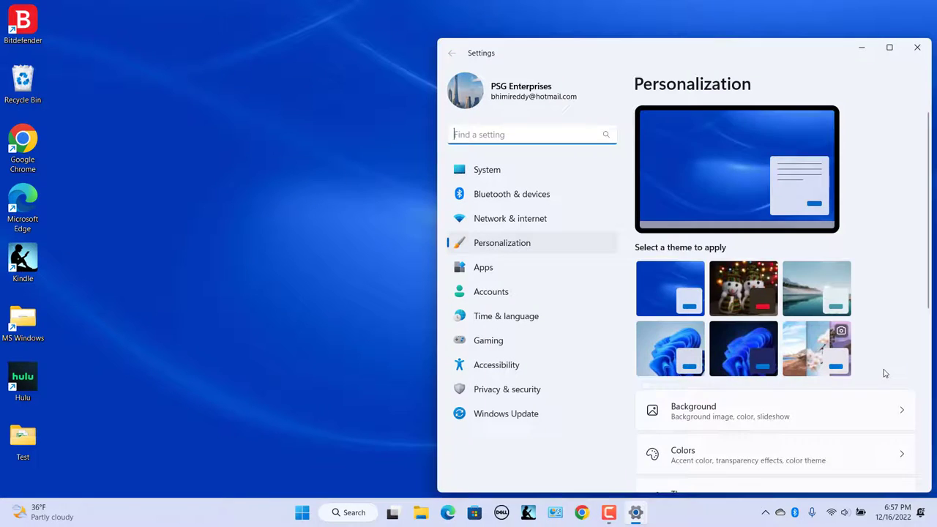
{"action": "scroll", "coordinate": [842, 346], "scroll_direction": "down", "scroll_amount": 5}
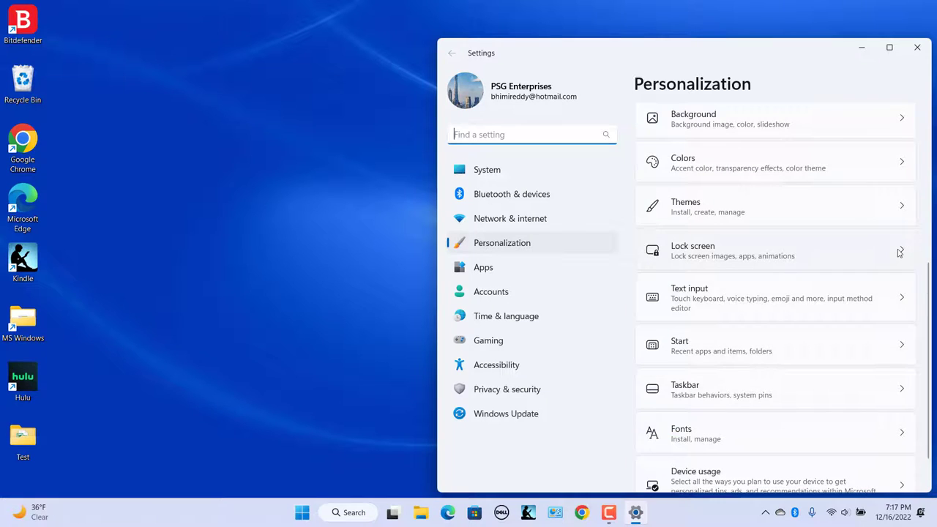
{"action": "left_click", "coordinate": [899, 251]}
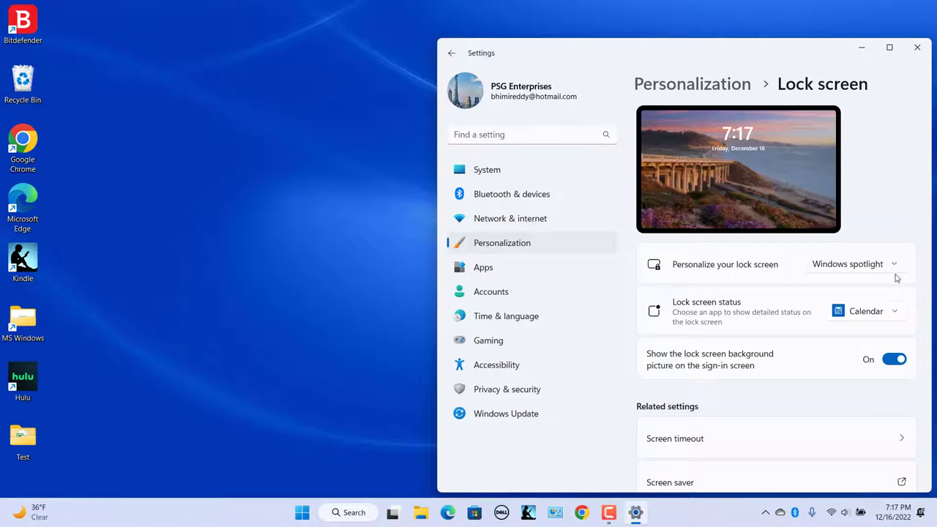
{"action": "left_click", "coordinate": [915, 48]}
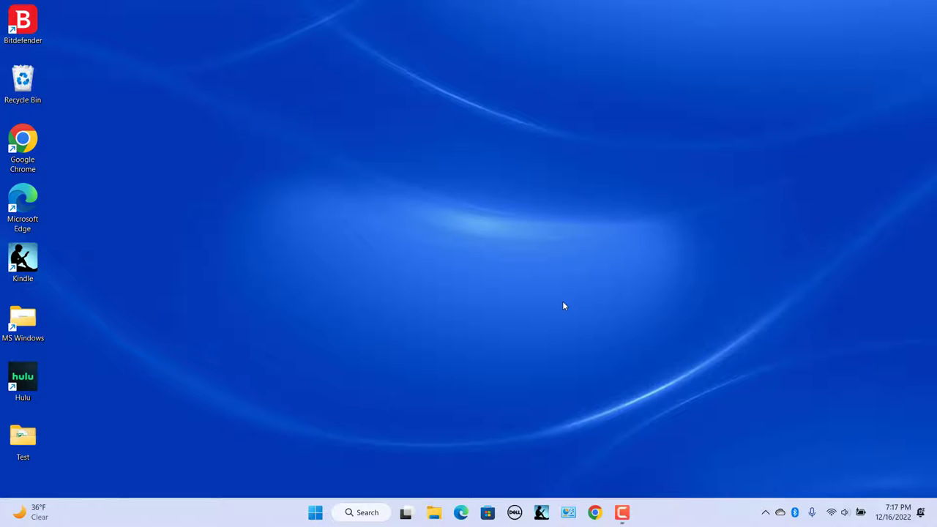
Step: View the account's Lock and Sign out options in Start, then lock the PC with Win+L
{"action": "left_click", "coordinate": [315, 512]}
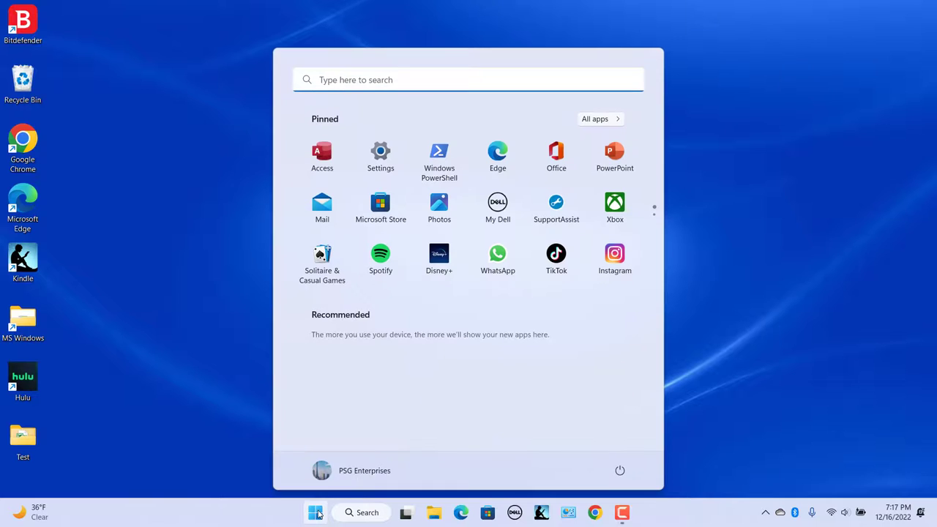
{"action": "left_click", "coordinate": [331, 472]}
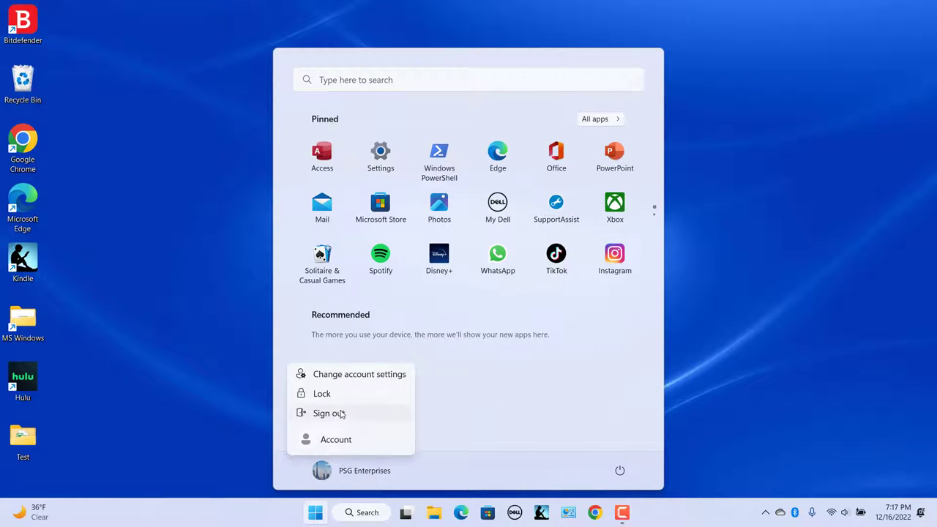
{"action": "left_click", "coordinate": [194, 399]}
{"action": "left_click", "coordinate": [194, 400]}
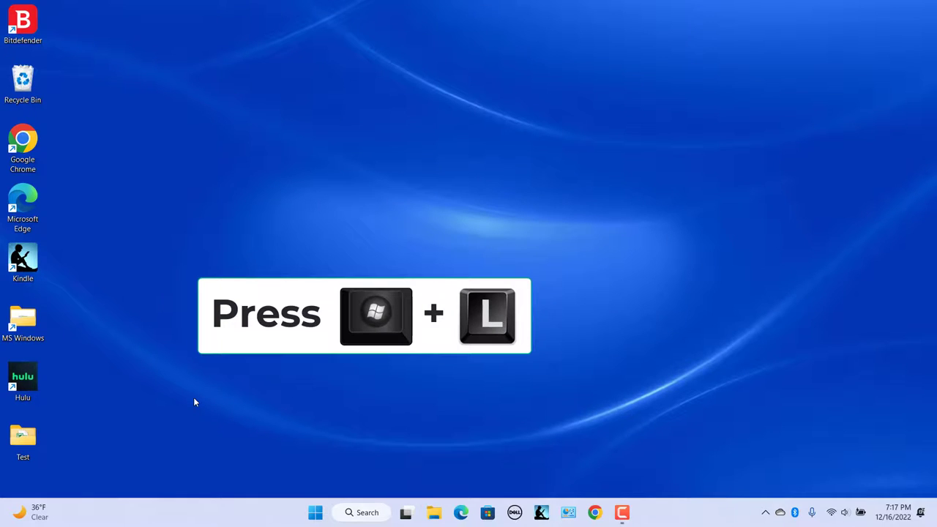
{"action": "key", "text": "super+l"}
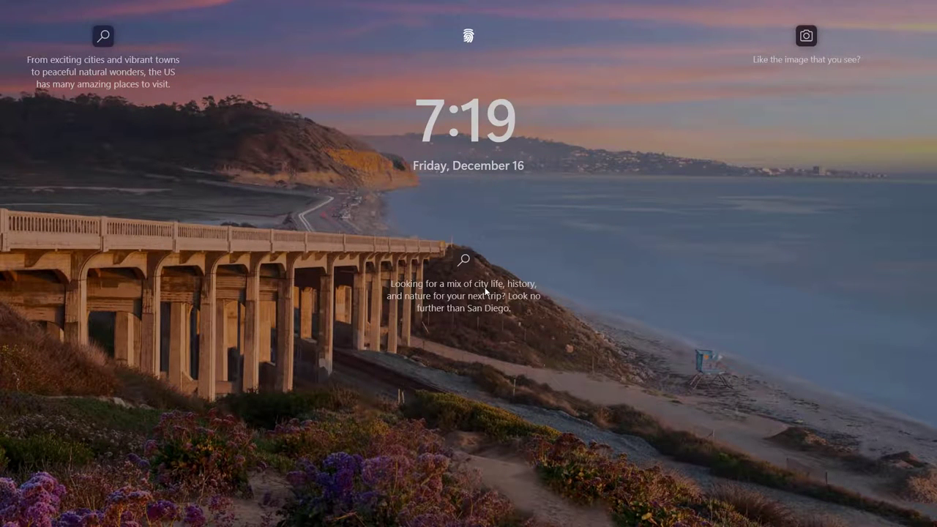
Step: Rate the Torrey Pines State Beach lock-screen picture as 'I like it!'
{"action": "left_click", "coordinate": [807, 51]}
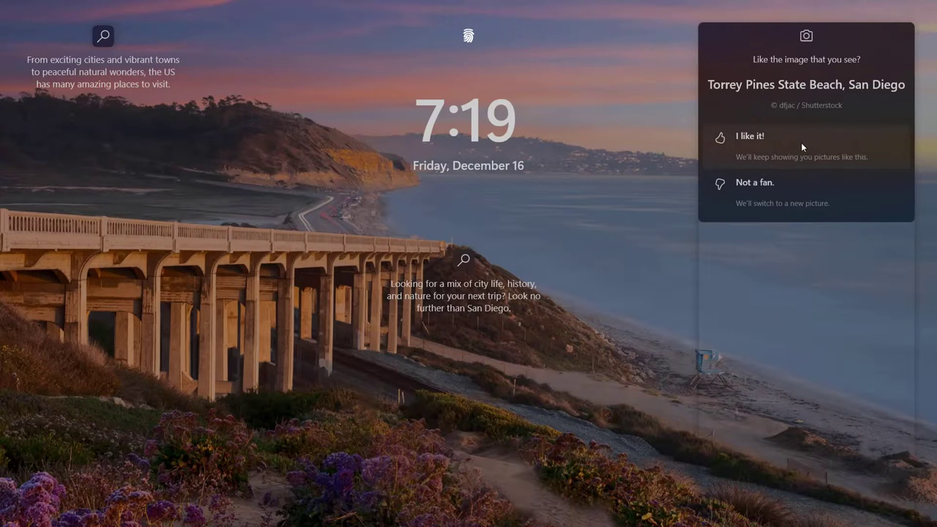
{"action": "left_click", "coordinate": [809, 192]}
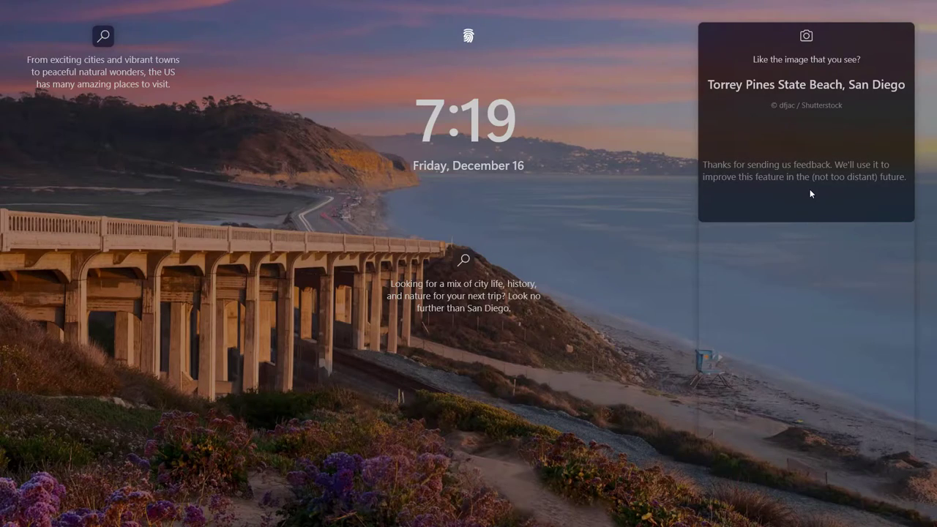